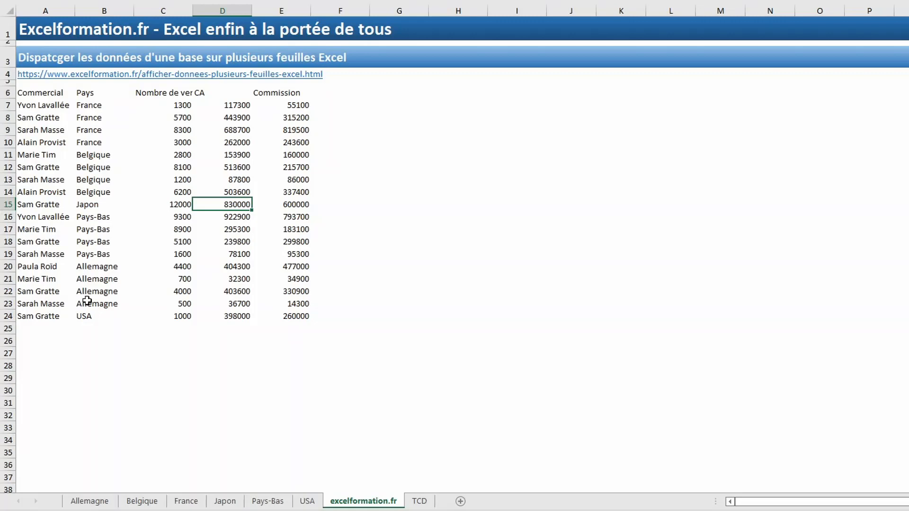
Review the Pays values in B7:B24 and look through the Allemagne, Belgique and France sheets.
{"action": "left_click", "coordinate": [107, 106]}
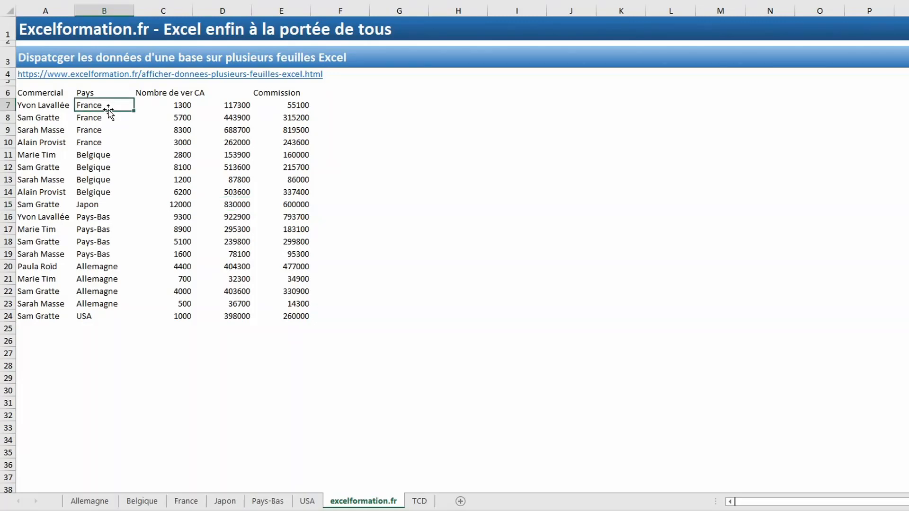
{"action": "left_click_drag", "start_coordinate": [106, 108], "coordinate": [100, 317]}
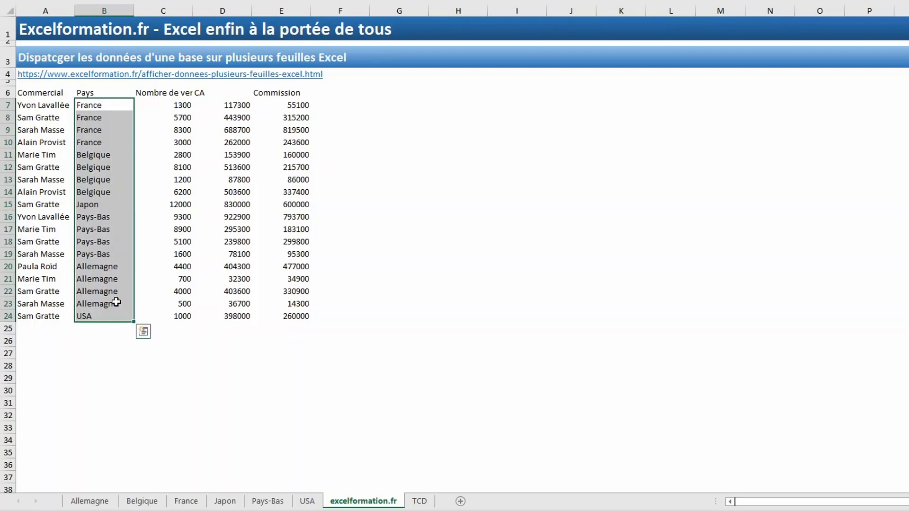
{"action": "left_click", "coordinate": [84, 503]}
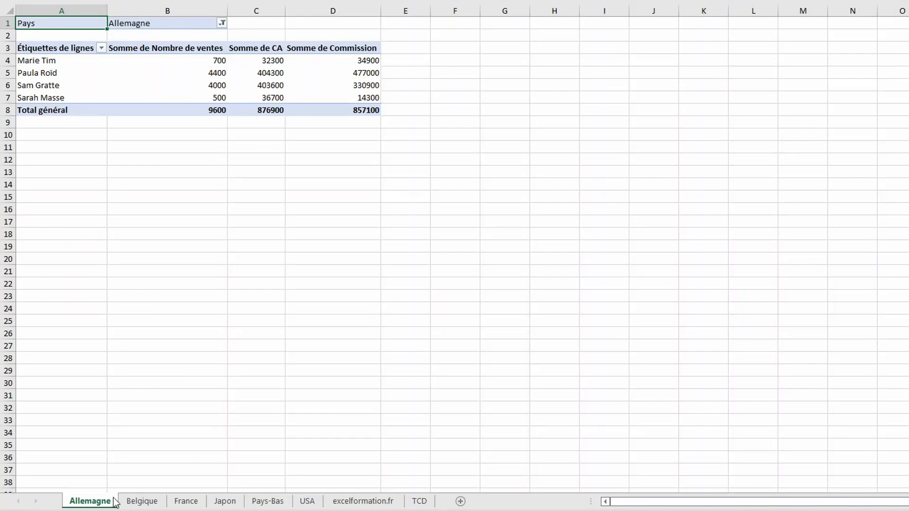
{"action": "left_click", "coordinate": [137, 503]}
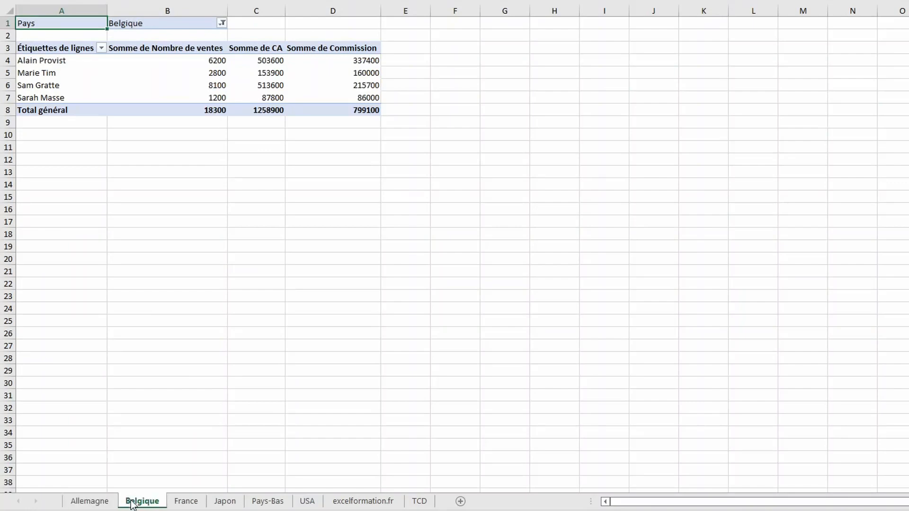
{"action": "left_click", "coordinate": [187, 505]}
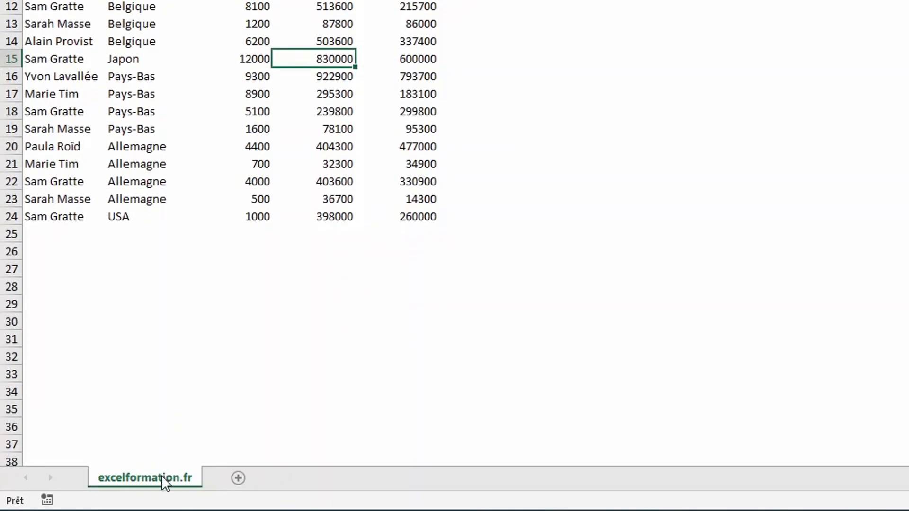
Duplicate the excelformation.fr sheet before the original and rename the copy France.
{"action": "right_click", "coordinate": [161, 476]}
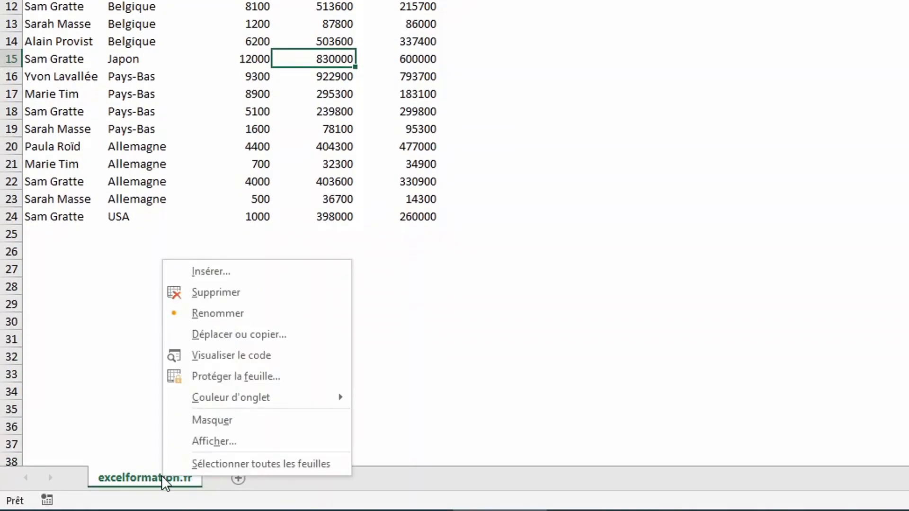
{"action": "left_click", "coordinate": [249, 340]}
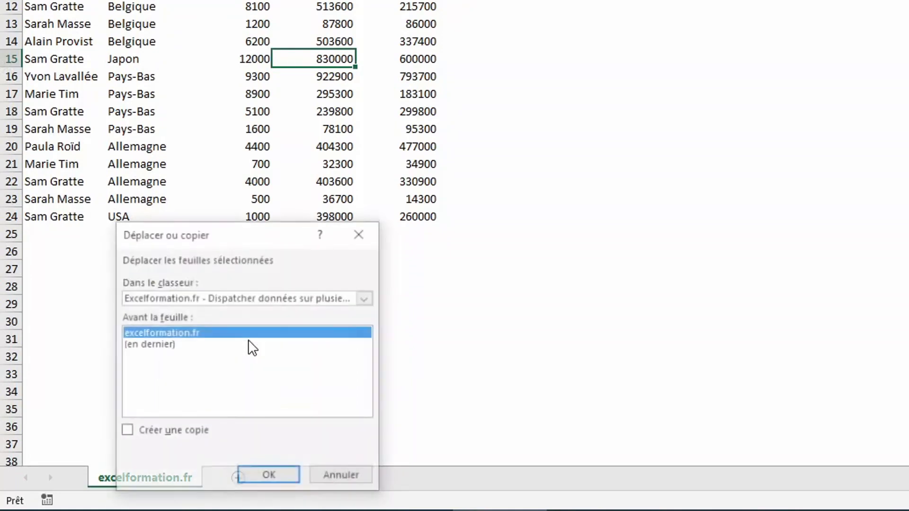
{"action": "left_click", "coordinate": [153, 432]}
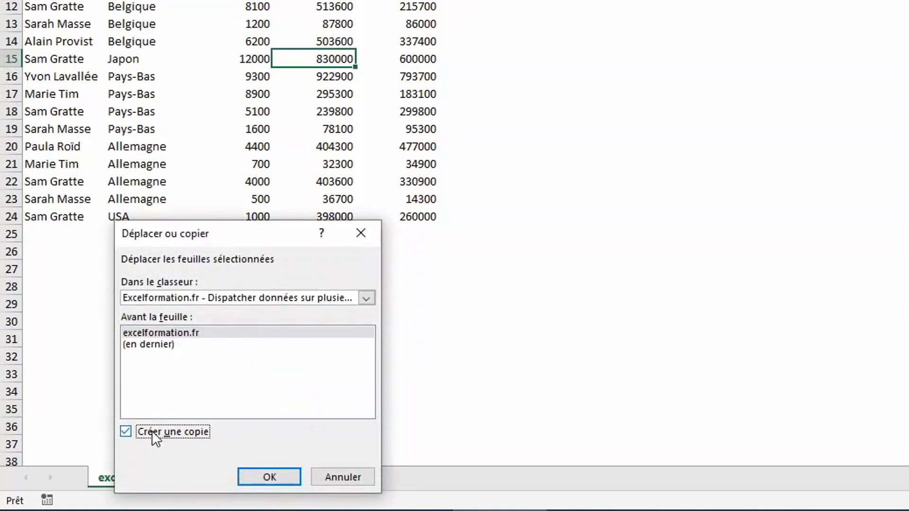
{"action": "left_click", "coordinate": [261, 481]}
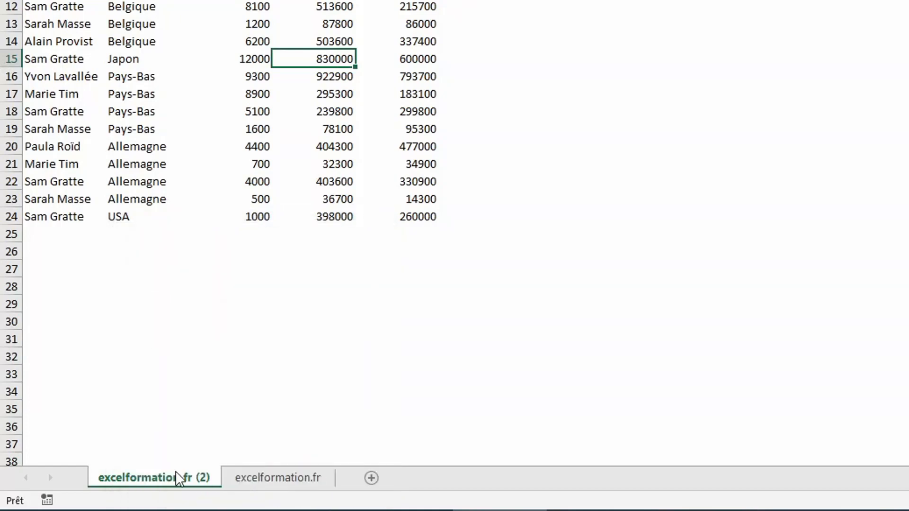
{"action": "double_click", "coordinate": [178, 477]}
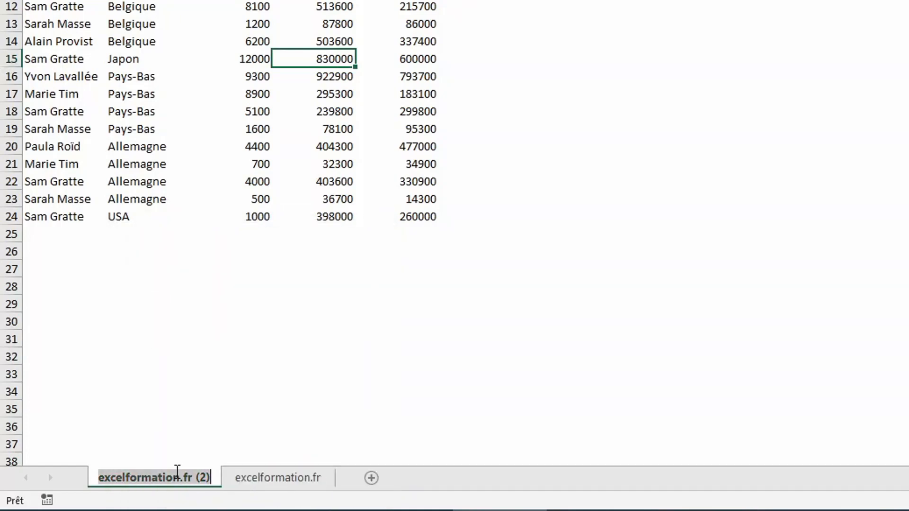
{"action": "type", "text": "Fr"}
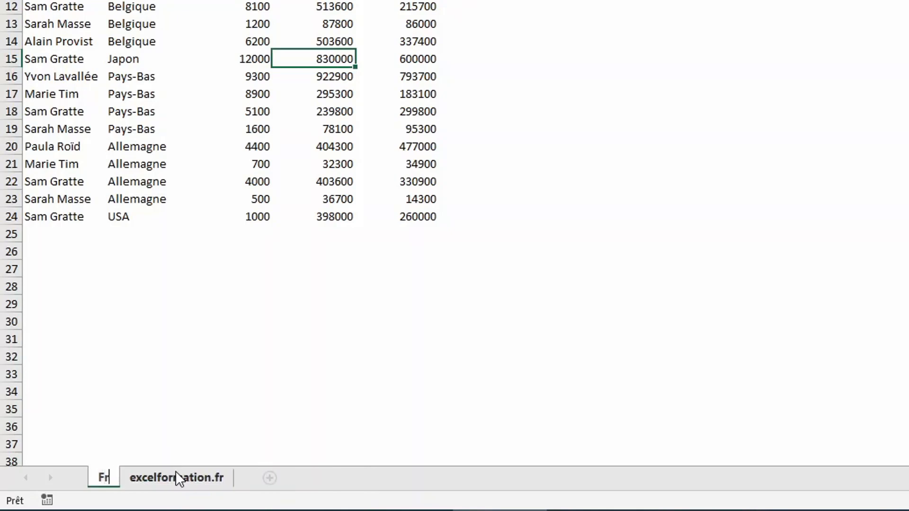
{"action": "type", "text": "ance"}
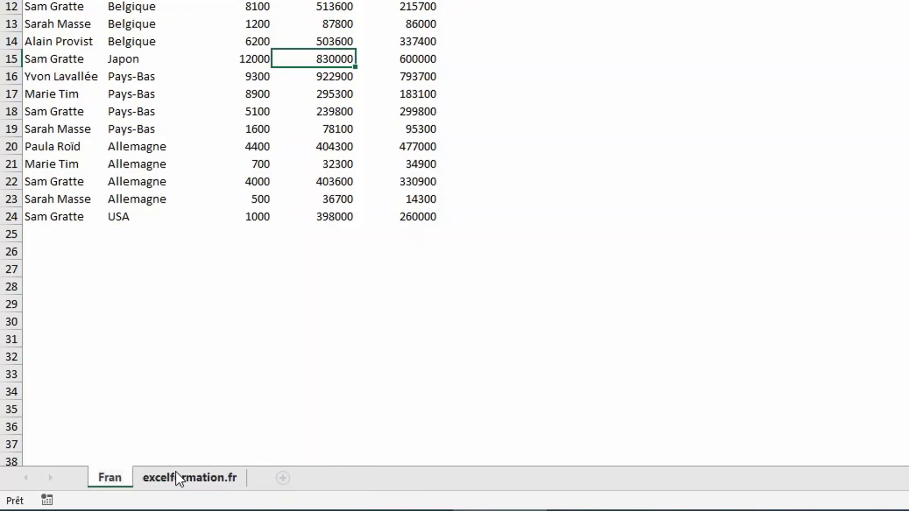
{"action": "key", "text": "Return"}
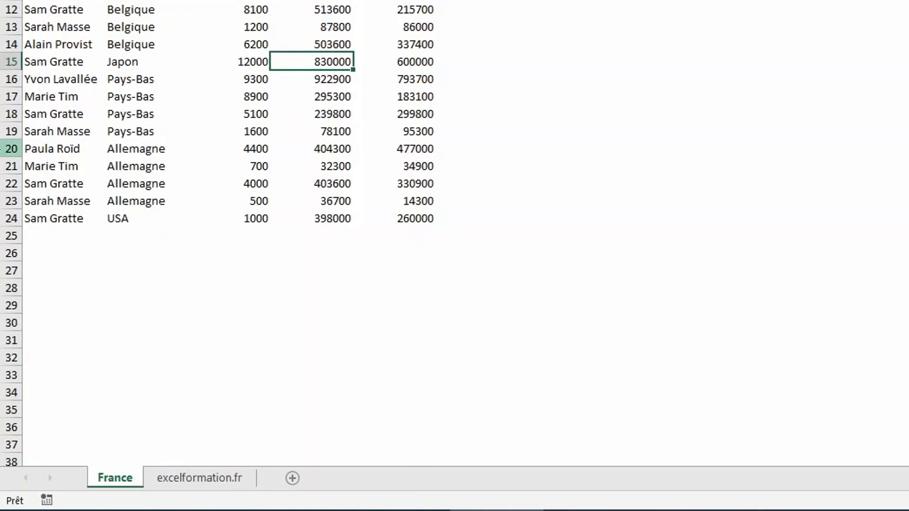
Delete rows 11 to 24 from the France sheet, keeping only the France records.
{"action": "left_click_drag", "start_coordinate": [3, 80], "coordinate": [2, 270]}
{"action": "right_click", "coordinate": [6, 271]}
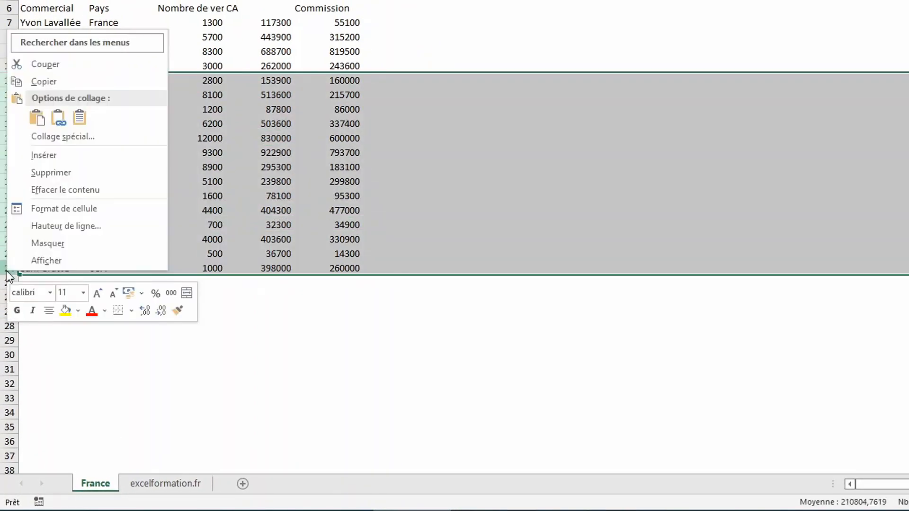
{"action": "left_click", "coordinate": [73, 173]}
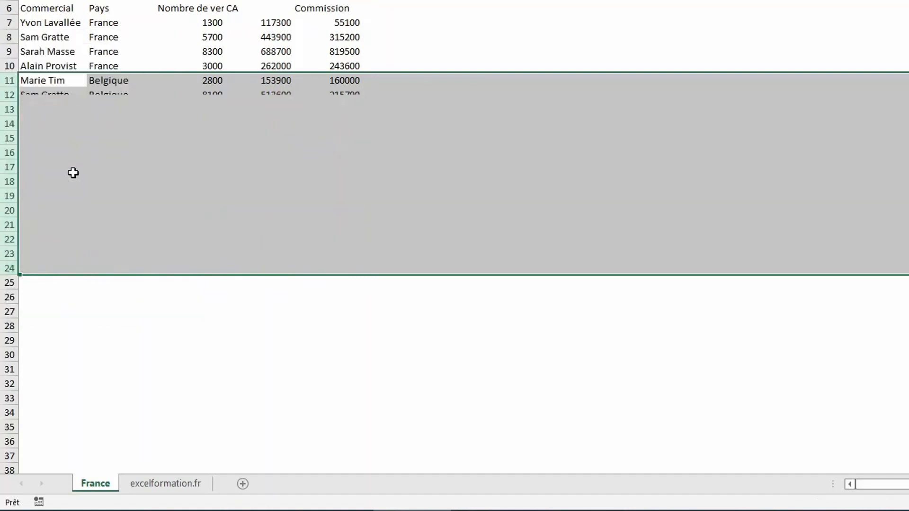
{"action": "left_click", "coordinate": [104, 253]}
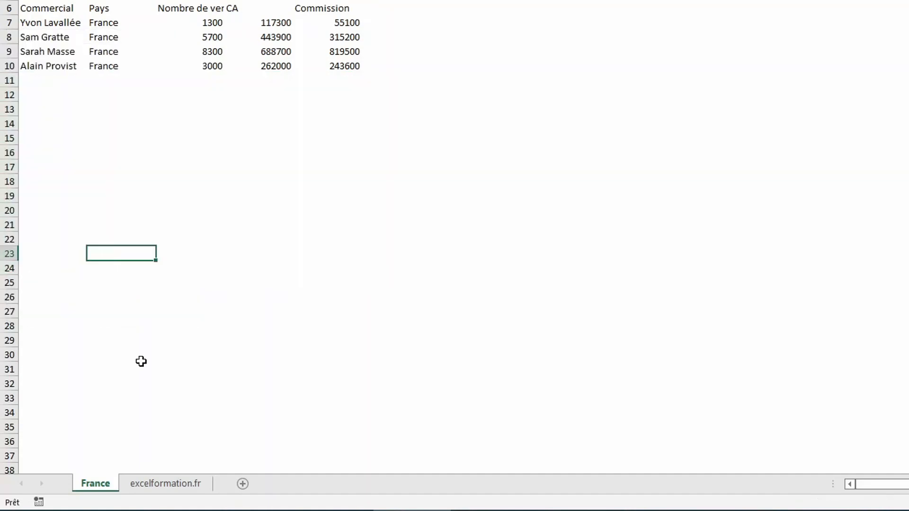
Create a Belgique sheet after excelformation.fr from a copy of that sheet, keeping only the Belgique records.
{"action": "left_click", "coordinate": [180, 487]}
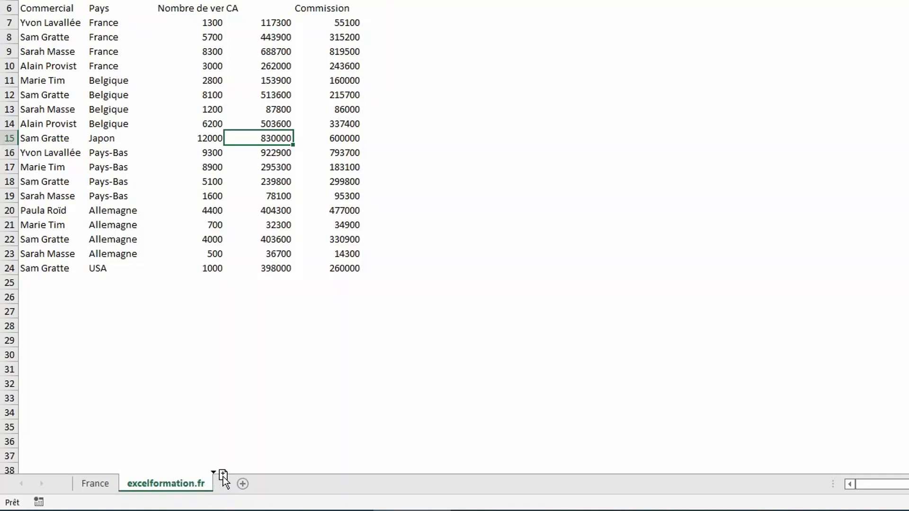
{"action": "mouse_move", "coordinate": [223, 477]}
{"action": "left_mouse_down"}
{"action": "mouse_move", "coordinate": [261, 478]}
{"action": "mouse_move", "coordinate": [172, 468]}
{"action": "left_mouse_up"}
{"action": "left_click_drag", "start_coordinate": [132, 482], "coordinate": [227, 482]}
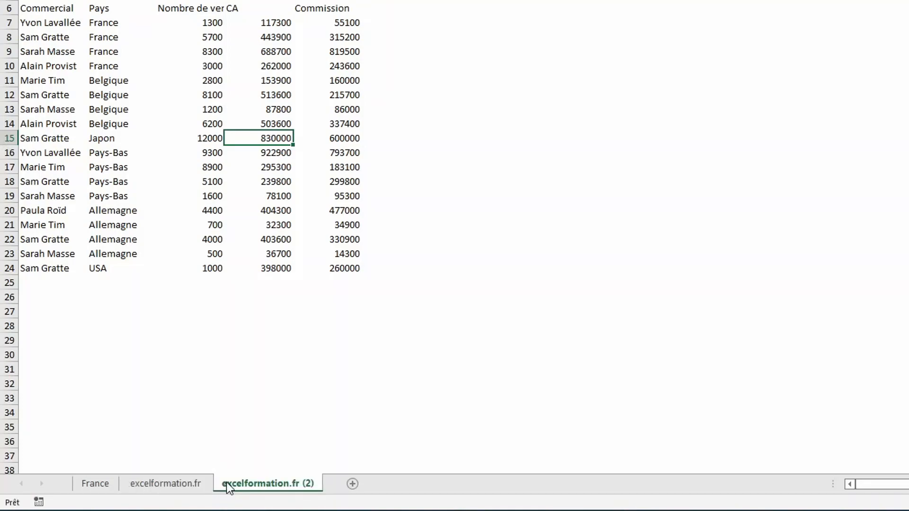
{"action": "double_click", "coordinate": [227, 484]}
{"action": "type", "text": "Belgique"}
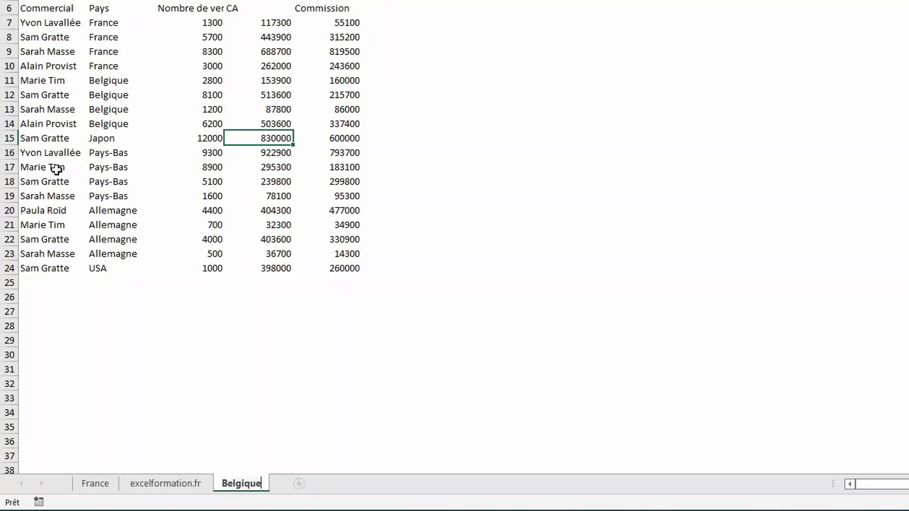
{"action": "left_click_drag", "start_coordinate": [8, 23], "coordinate": [7, 62]}
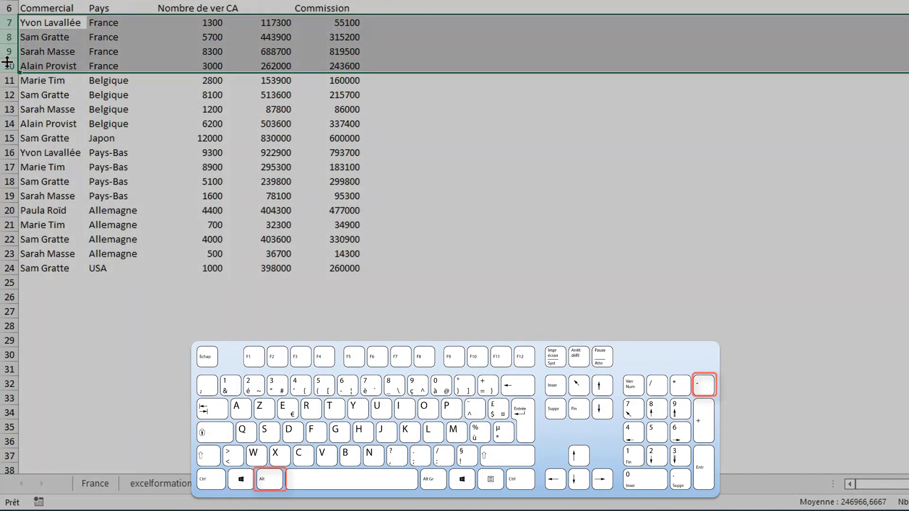
{"action": "key", "text": "ctrl+minus"}
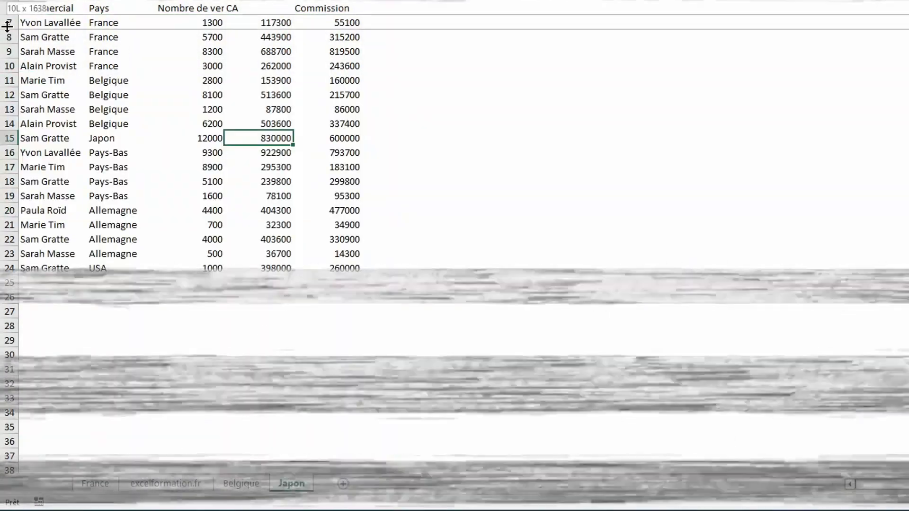
Create Japon and Pays-Bas sheets from copies of the data sheet, deleting the other countries' rows from each.
{"action": "left_click_drag", "start_coordinate": [10, 23], "coordinate": [9, 123]}
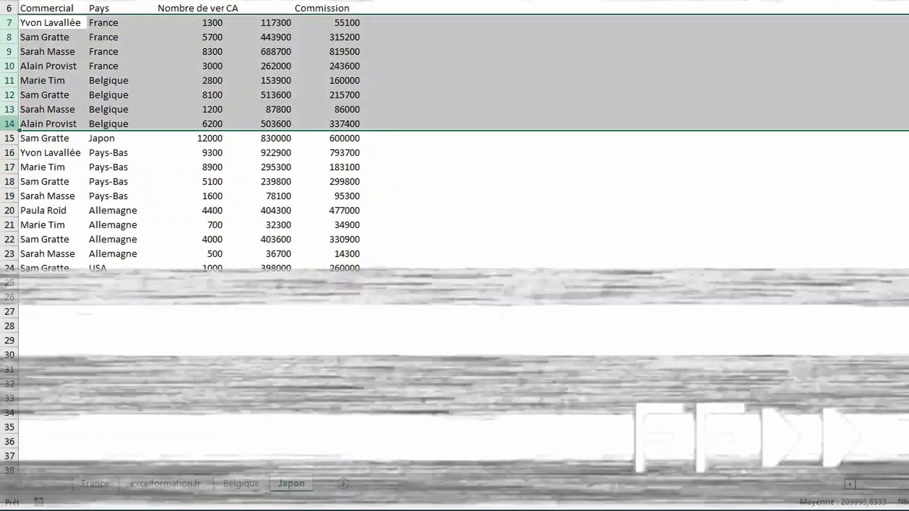
{"action": "key", "text": "ctrl+minus"}
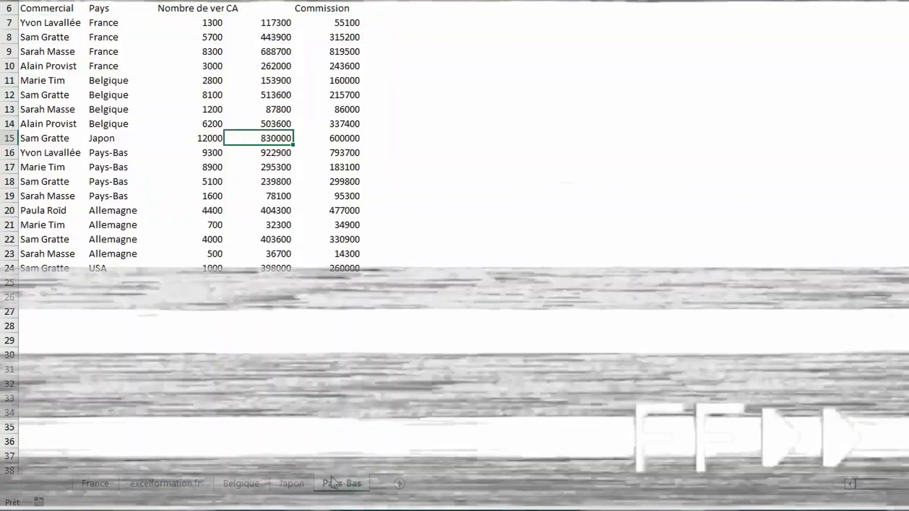
{"action": "key", "text": "ctrl+minus"}
Rename the next copy of the data sheet Allemagne and delete every record belonging to another country.
{"action": "key", "text": "ctrl+minus"}
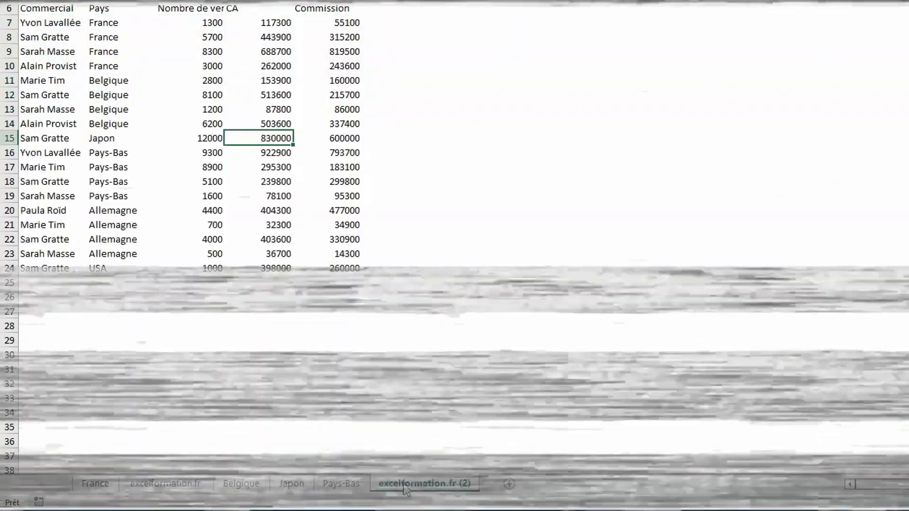
{"action": "double_click", "coordinate": [405, 487]}
{"action": "type", "text": "Allemagne"}
{"action": "key", "text": "Return"}
{"action": "left_click_drag", "start_coordinate": [10, 22], "coordinate": [10, 197]}
{"action": "key", "text": "ctrl+minus"}
{"action": "left_click", "coordinate": [10, 81]}
Create a USA sheet from a copy keeping only the USA record, and move the France sheet after excelformation.fr.
{"action": "key", "text": "ctrl+minus"}
{"action": "left_click", "coordinate": [163, 484]}
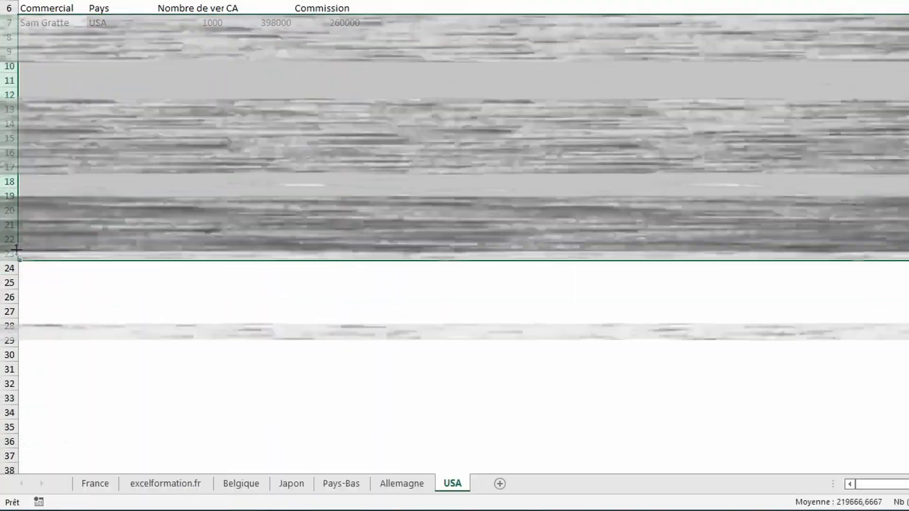
{"action": "key", "text": "ctrl+minus"}
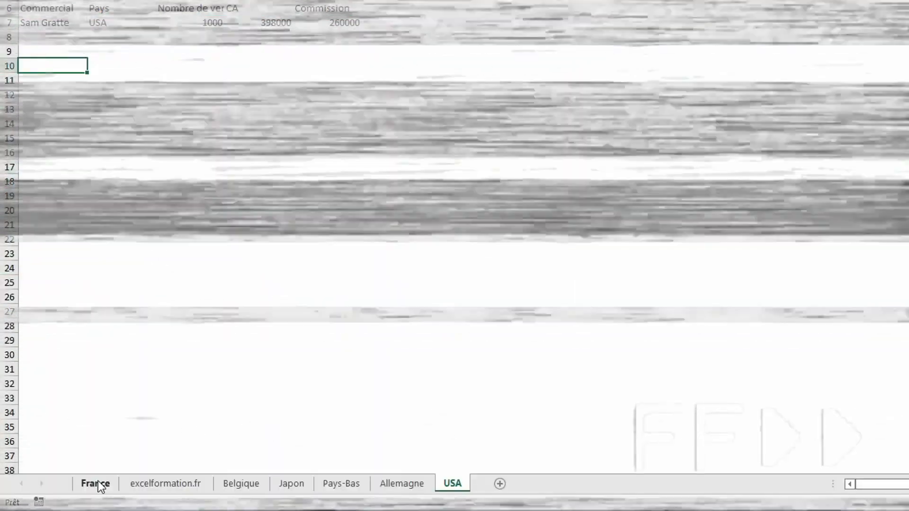
{"action": "left_click_drag", "start_coordinate": [98, 483], "coordinate": [199, 484]}
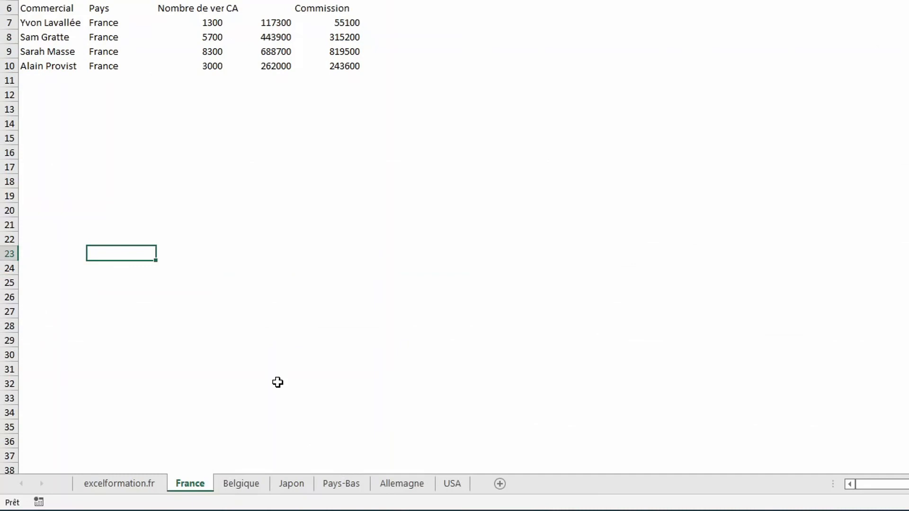
Check the records on the Belgique, Japon, Pays-Bas, Allemagne and USA sheets, and return to the excelformation.fr sheet.
{"action": "left_click", "coordinate": [246, 482]}
{"action": "left_click", "coordinate": [299, 482]}
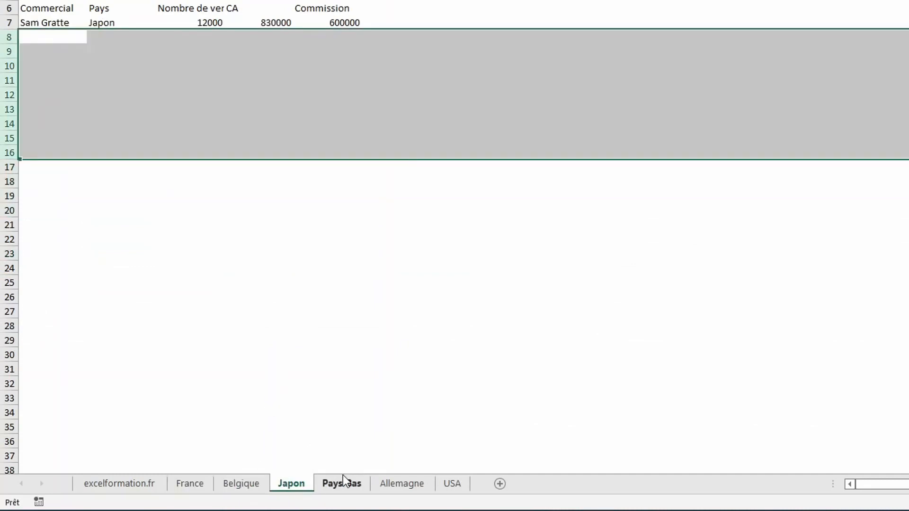
{"action": "left_click", "coordinate": [343, 477]}
{"action": "left_click", "coordinate": [389, 487]}
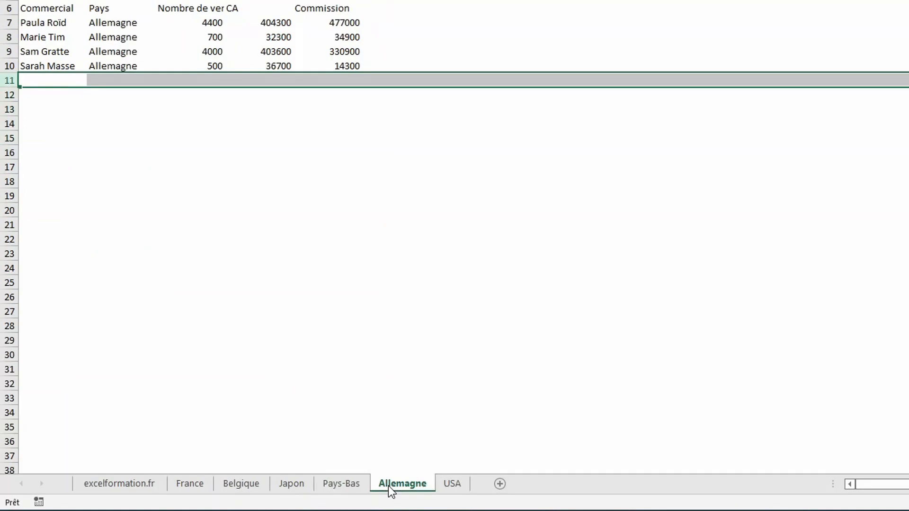
{"action": "left_click", "coordinate": [459, 480]}
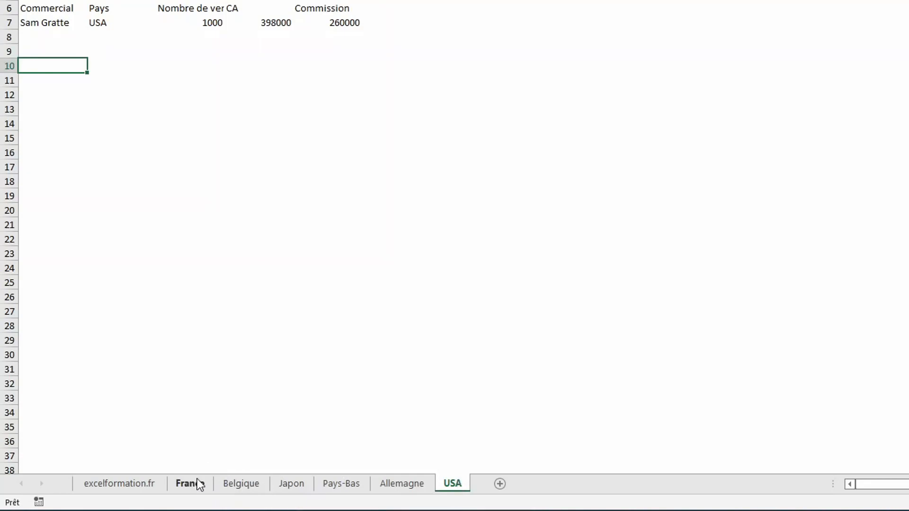
{"action": "left_click", "coordinate": [143, 481]}
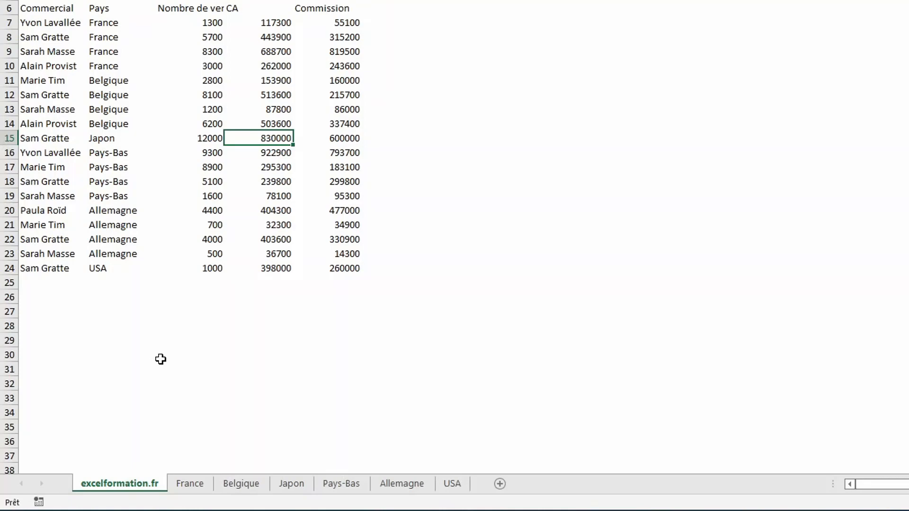
Delete the six country sheets from France through USA together, keeping only the excelformation.fr sheet.
{"action": "left_click", "coordinate": [188, 482]}
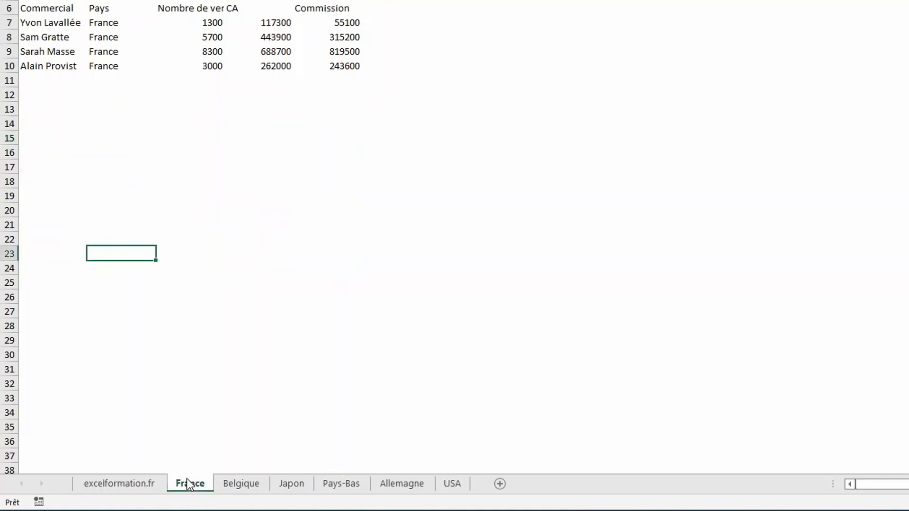
{"action": "left_click", "coordinate": [454, 478], "text": "shift"}
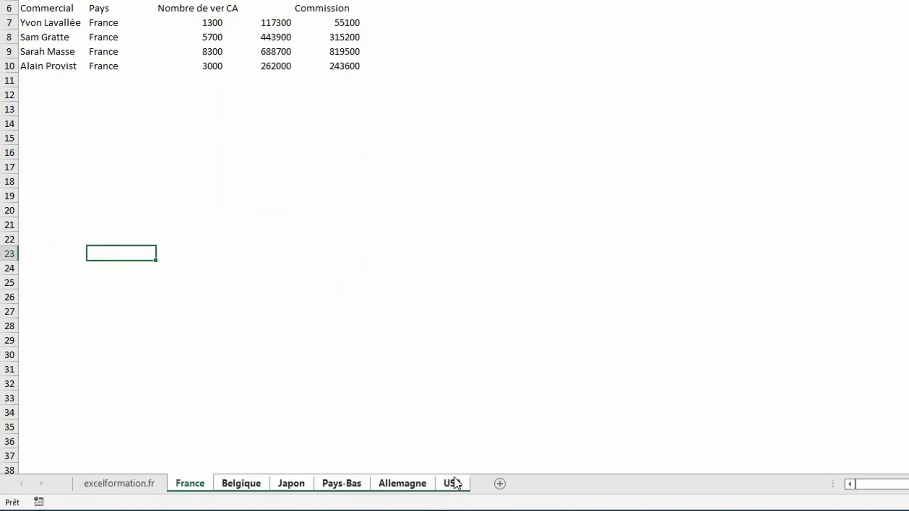
{"action": "right_click", "coordinate": [453, 477]}
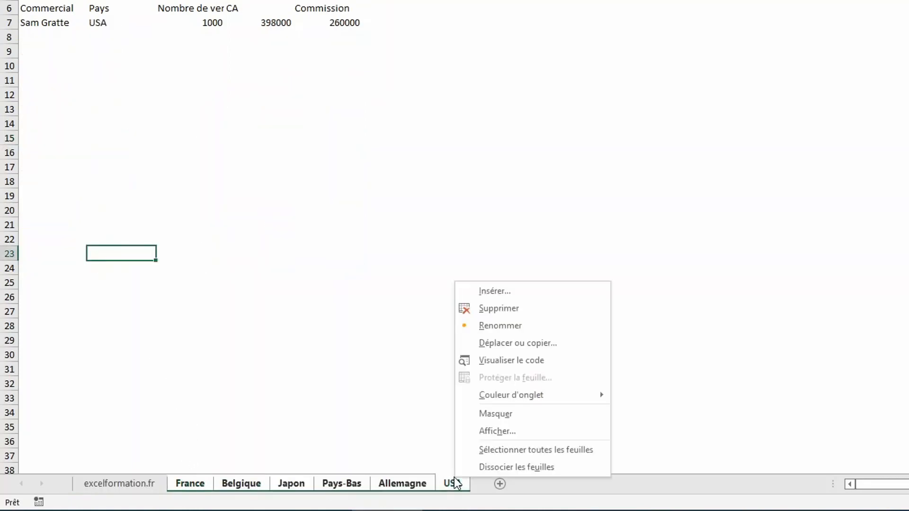
{"action": "left_click", "coordinate": [499, 308]}
{"action": "key", "text": "Return"}
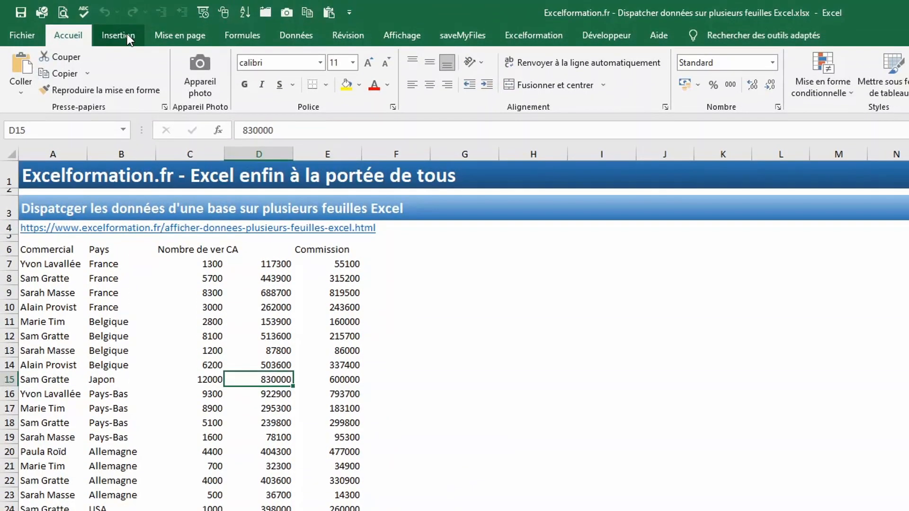
Create a pivot table on a new worksheet from the sales database range A6:E24.
{"action": "left_click", "coordinate": [127, 35]}
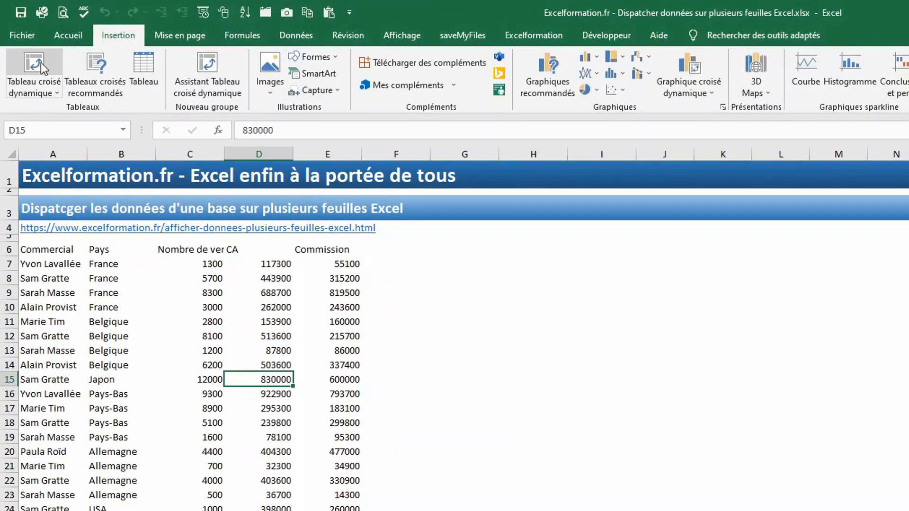
{"action": "left_click", "coordinate": [41, 62]}
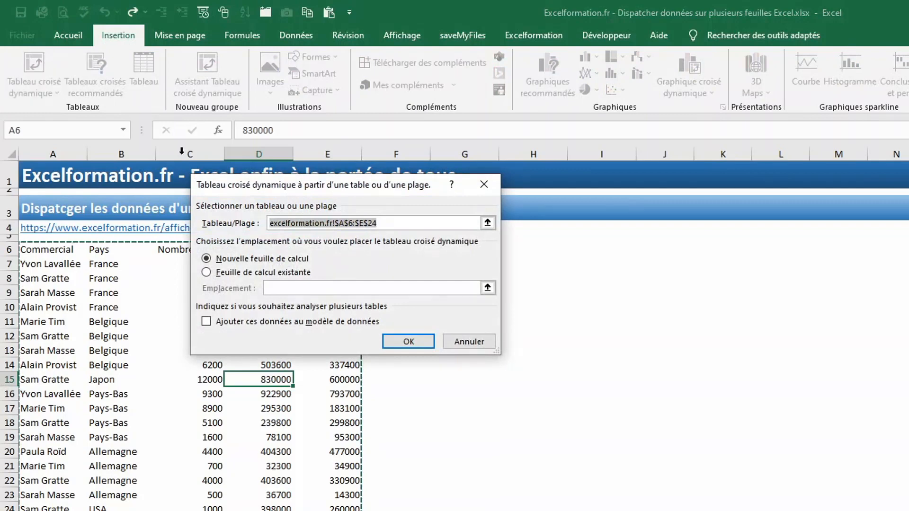
{"action": "left_click", "coordinate": [405, 345]}
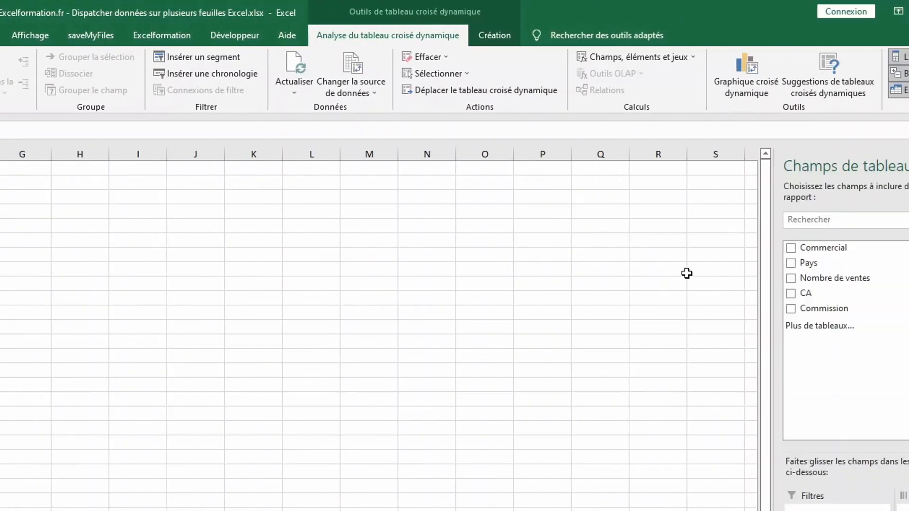
Add the Commercial, Pays, Nombre de ventes, CA and Commission fields to the pivot table, with Pays as the report filter.
{"action": "left_click", "coordinate": [685, 248]}
{"action": "left_click", "coordinate": [685, 264]}
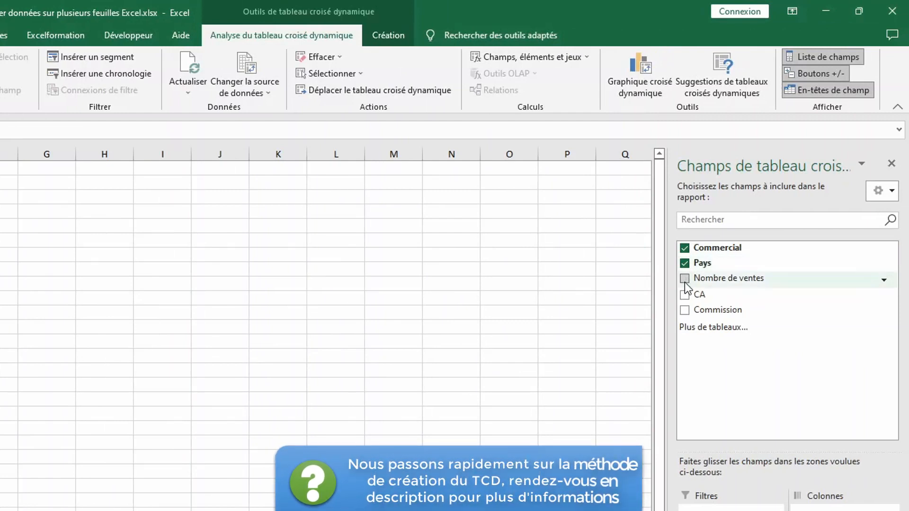
{"action": "left_click", "coordinate": [685, 279]}
{"action": "left_click", "coordinate": [685, 294]}
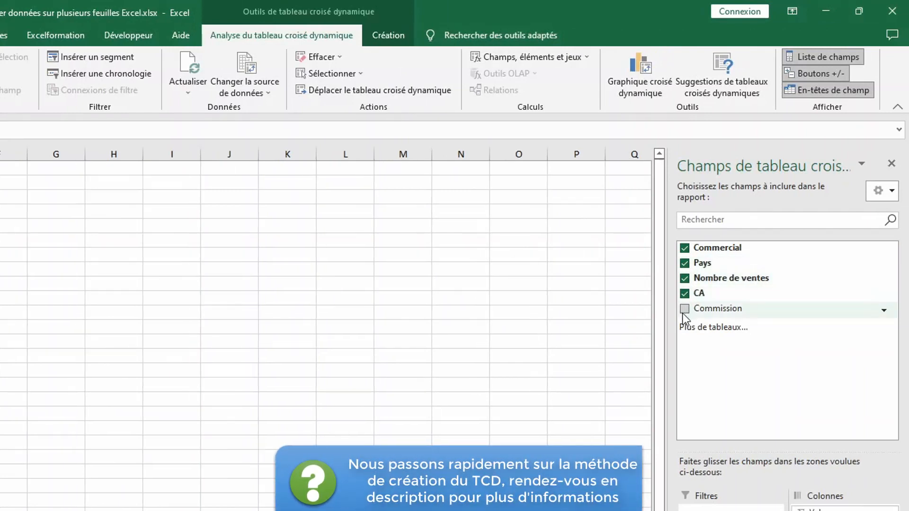
{"action": "left_click", "coordinate": [685, 309]}
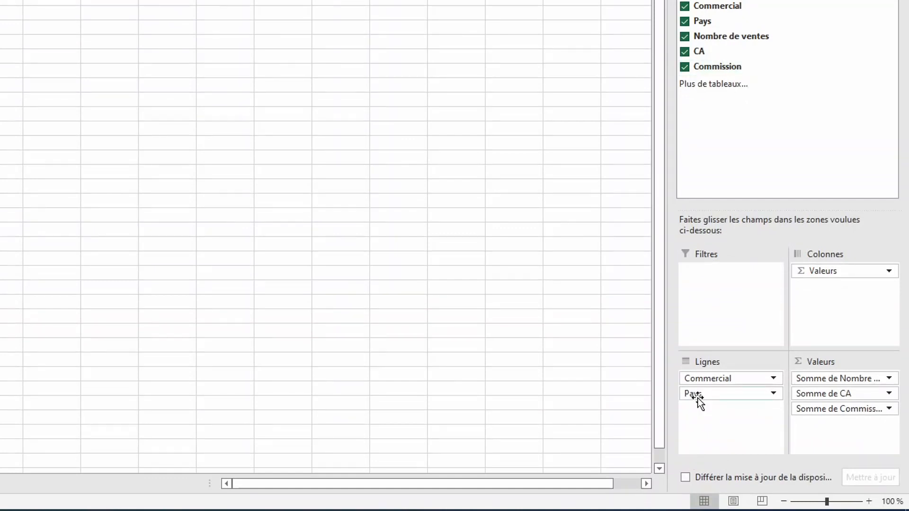
{"action": "left_click_drag", "start_coordinate": [698, 398], "coordinate": [726, 312]}
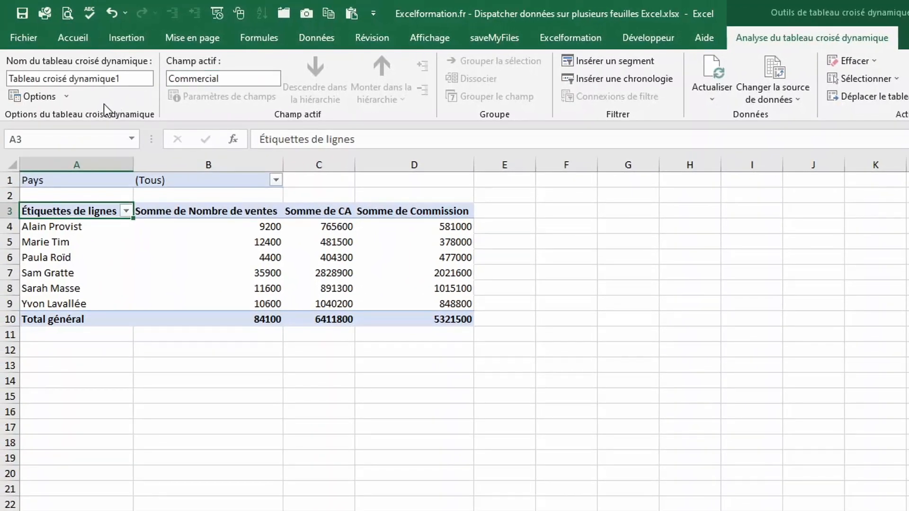
Generate a separate report filter page for each value of the Pays field.
{"action": "left_click", "coordinate": [69, 100]}
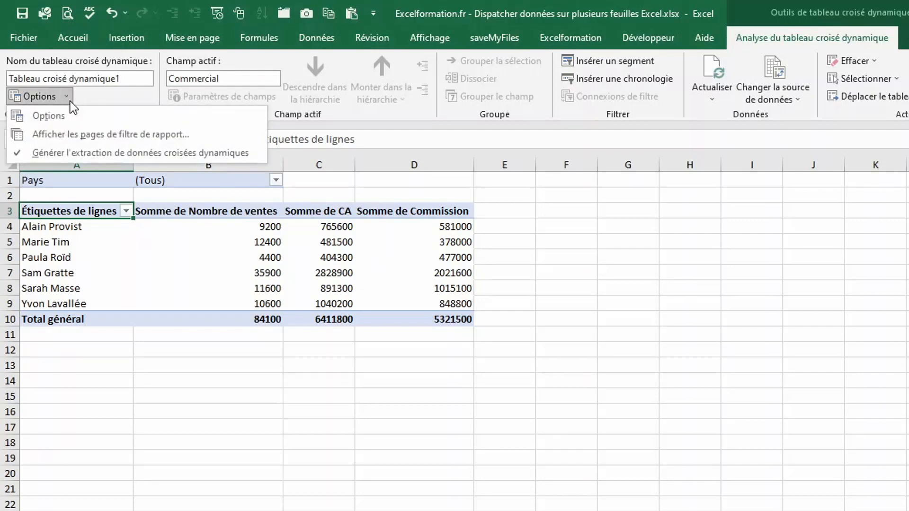
{"action": "left_click", "coordinate": [69, 134]}
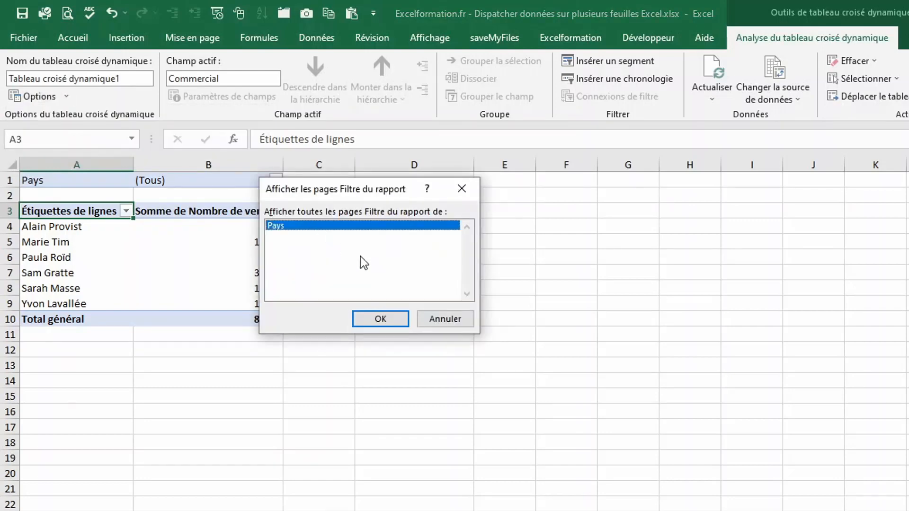
{"action": "left_click", "coordinate": [382, 319]}
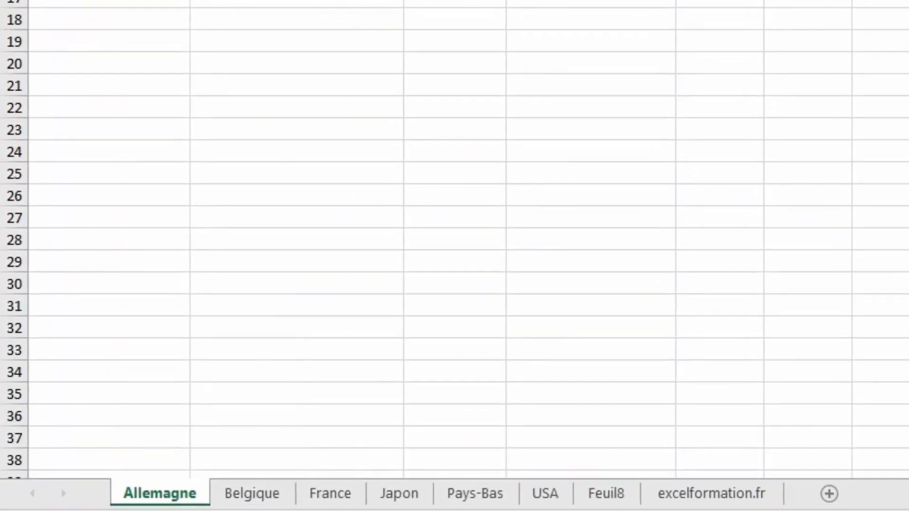
Check the pivot tables on the Belgique, France, Japon and Pays-Bas sheets.
{"action": "left_click", "coordinate": [266, 495]}
{"action": "left_click", "coordinate": [324, 496]}
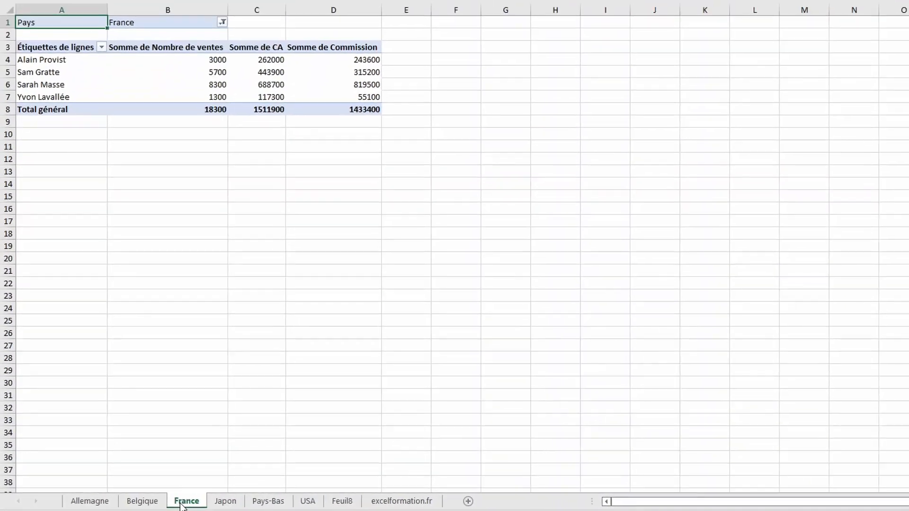
{"action": "left_click", "coordinate": [222, 502]}
{"action": "left_click", "coordinate": [249, 502]}
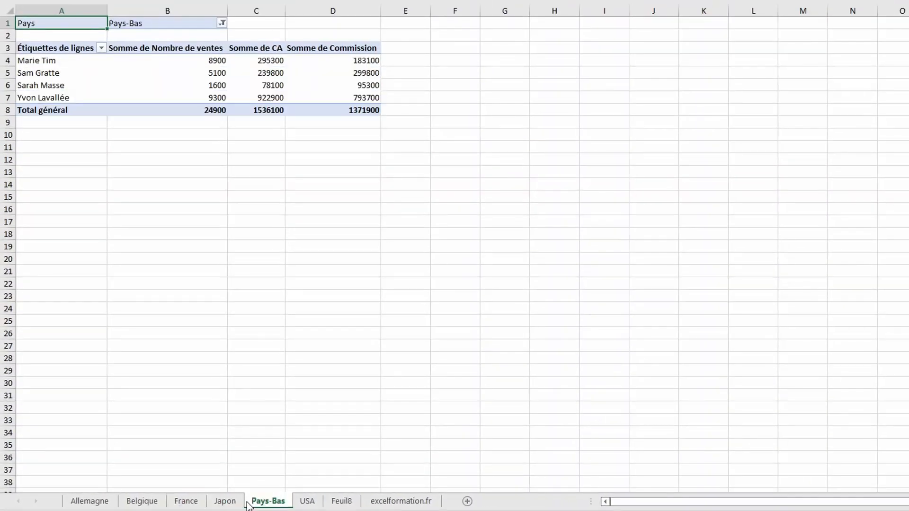